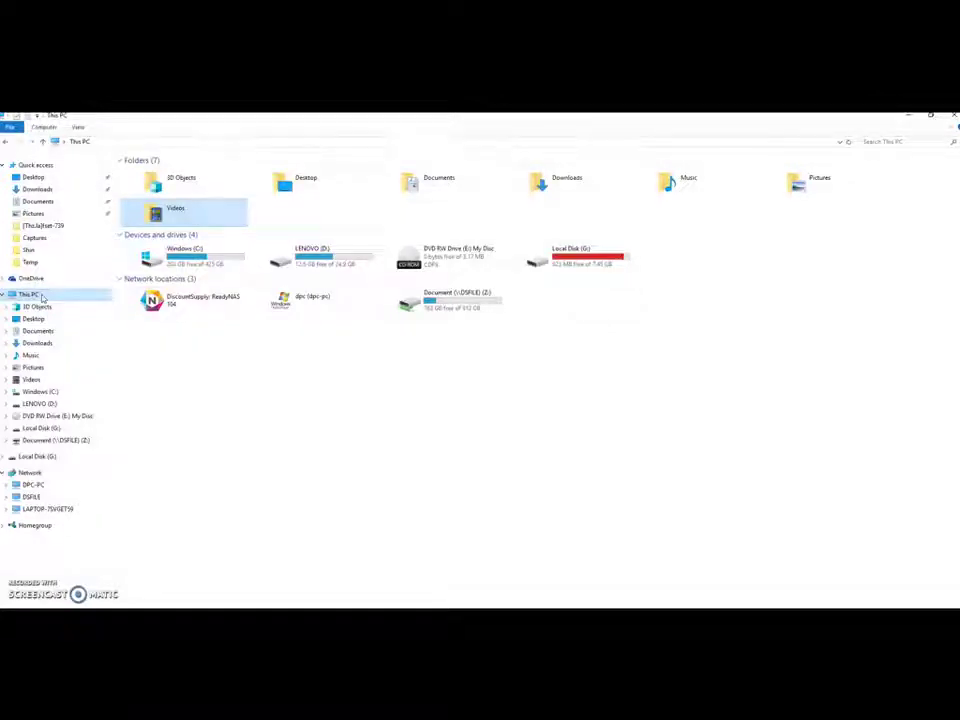
# Open Device Manager from the properties of This PC and maximize its window
pyautogui.click(34, 300)
pyautogui.rightClick(32, 301)
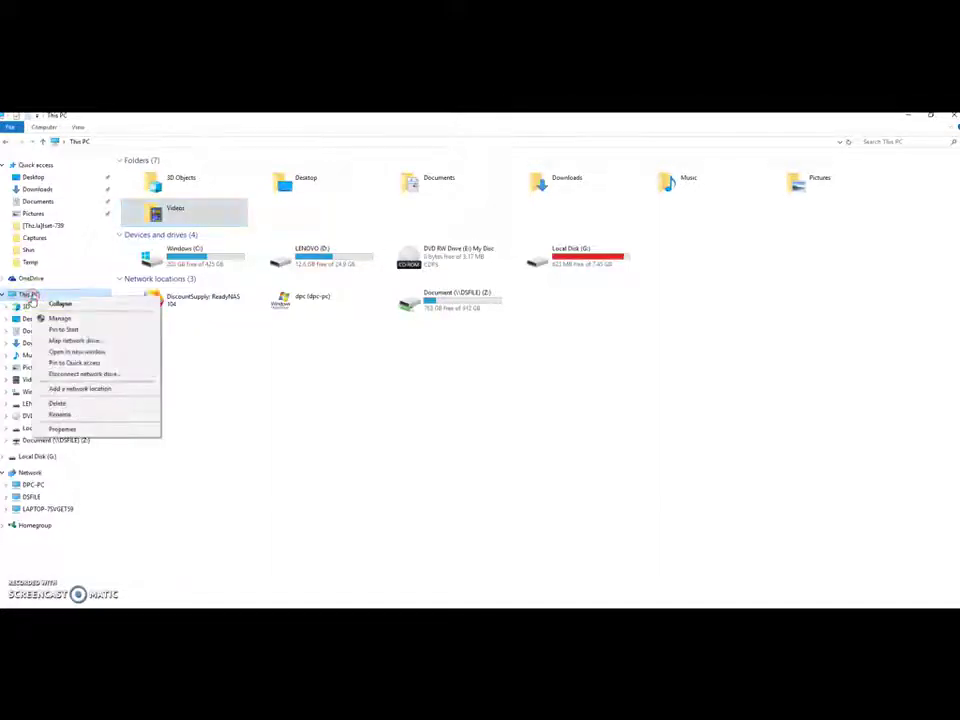
pyautogui.click(76, 429)
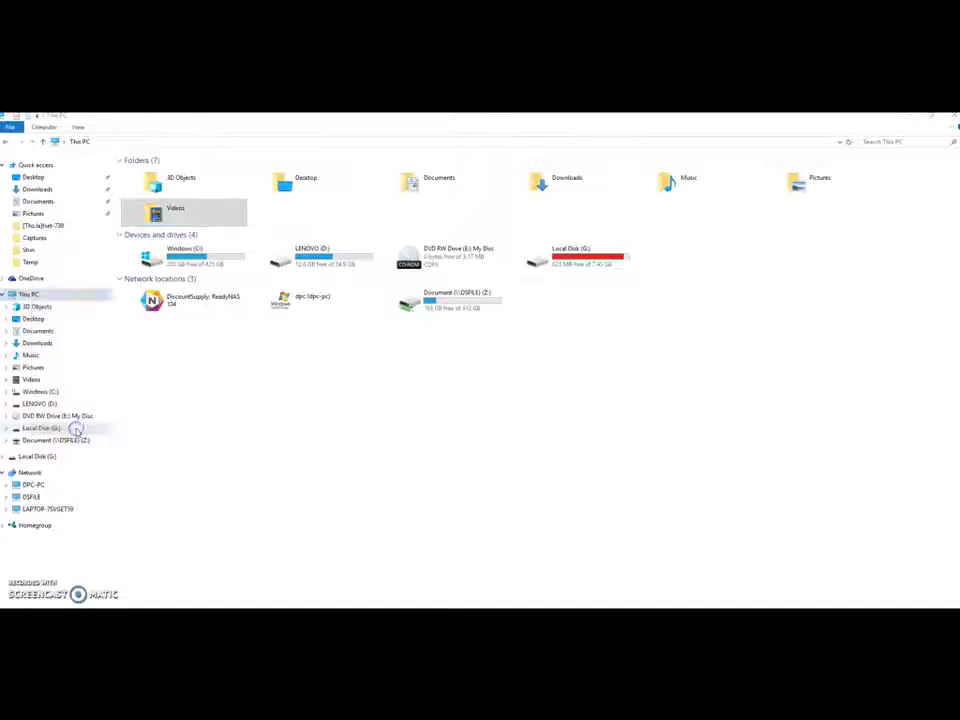
pyautogui.click(33, 169)
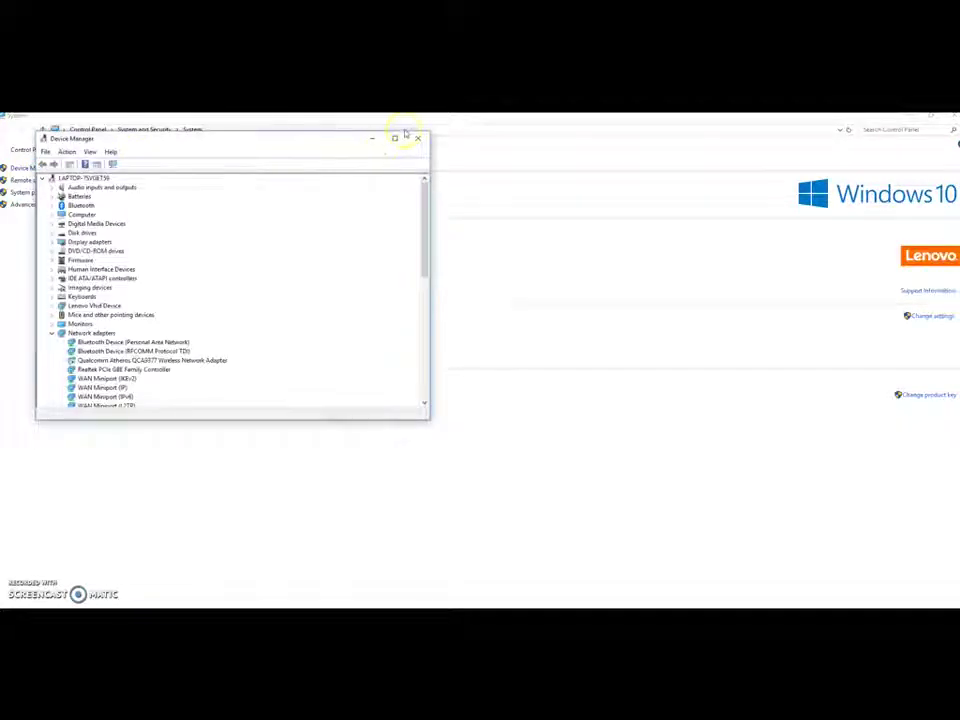
pyautogui.click(398, 139)
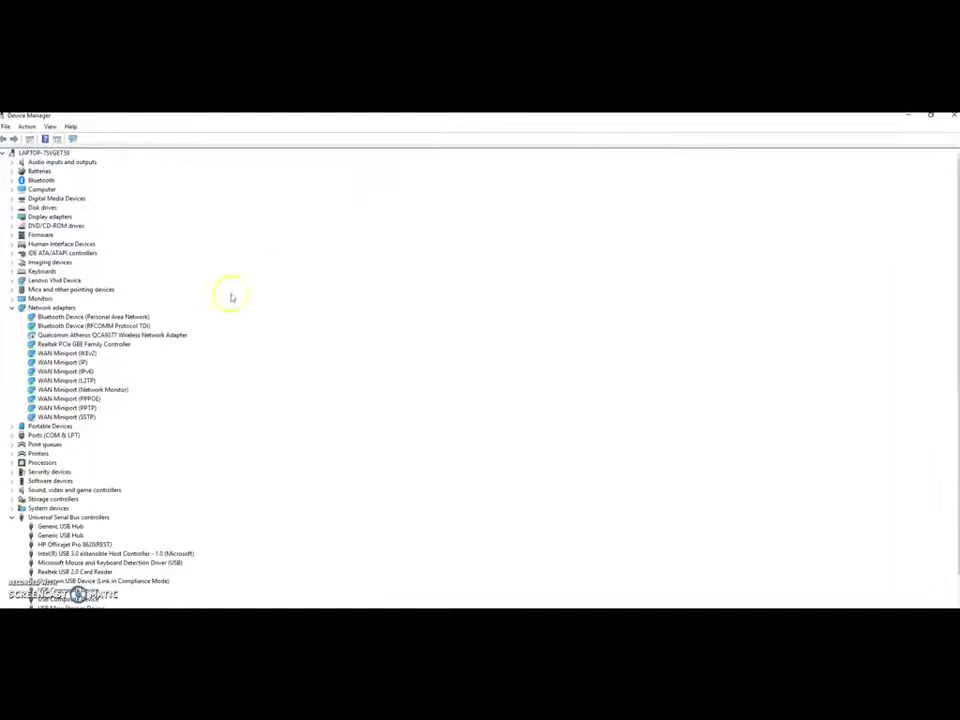
# Collapse the network adapters and USB controllers, and select the USB Serial Port under Ports (COM & LPT)
pyautogui.click(11, 307)
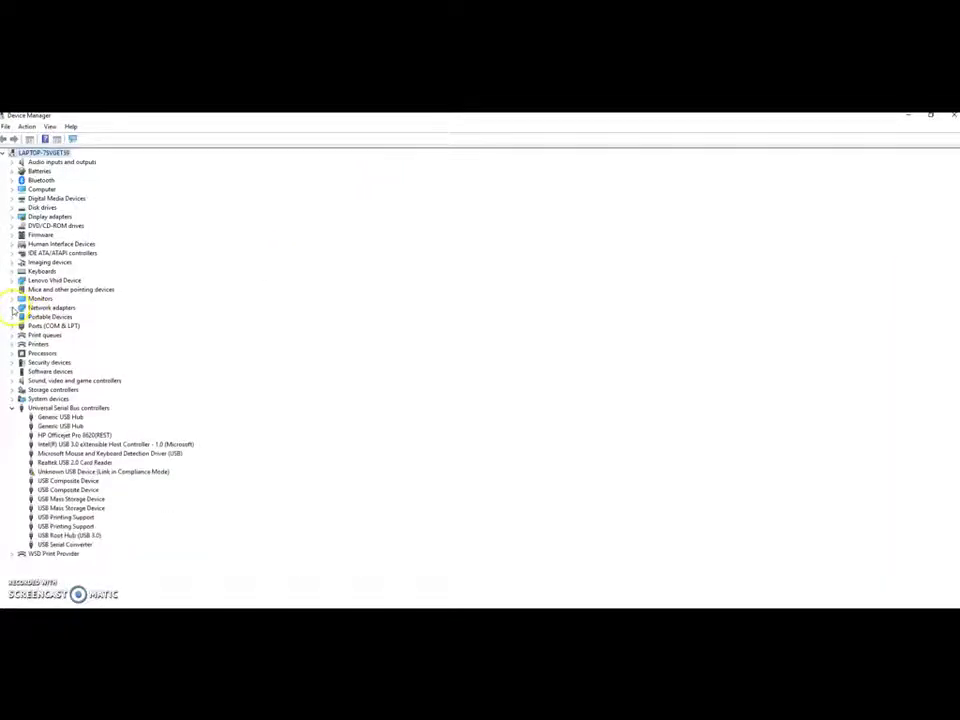
pyautogui.click(12, 408)
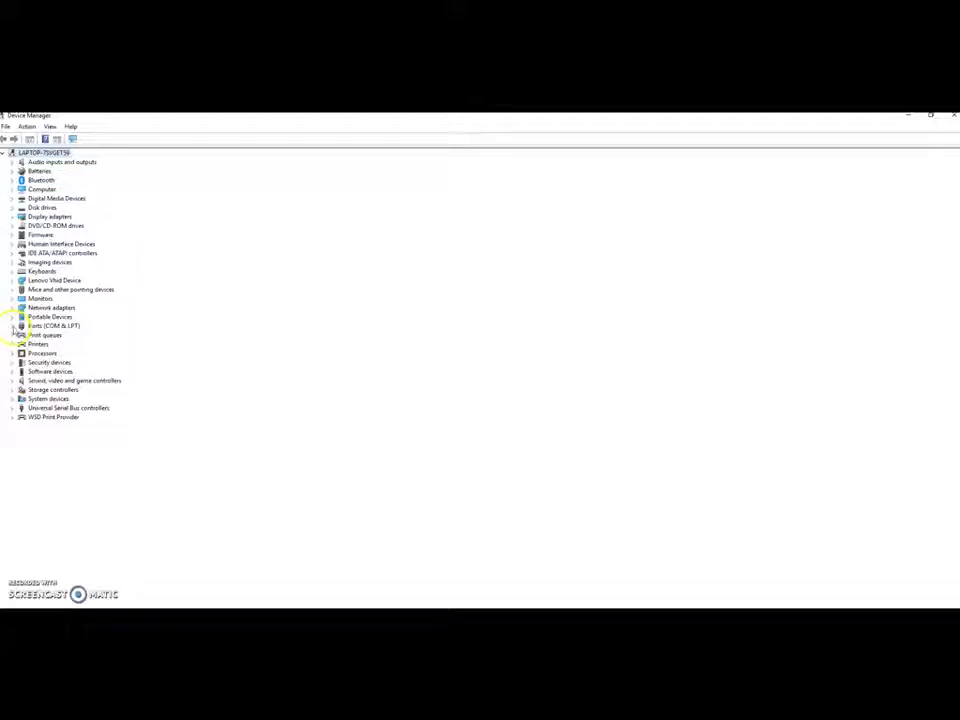
pyautogui.click(13, 327)
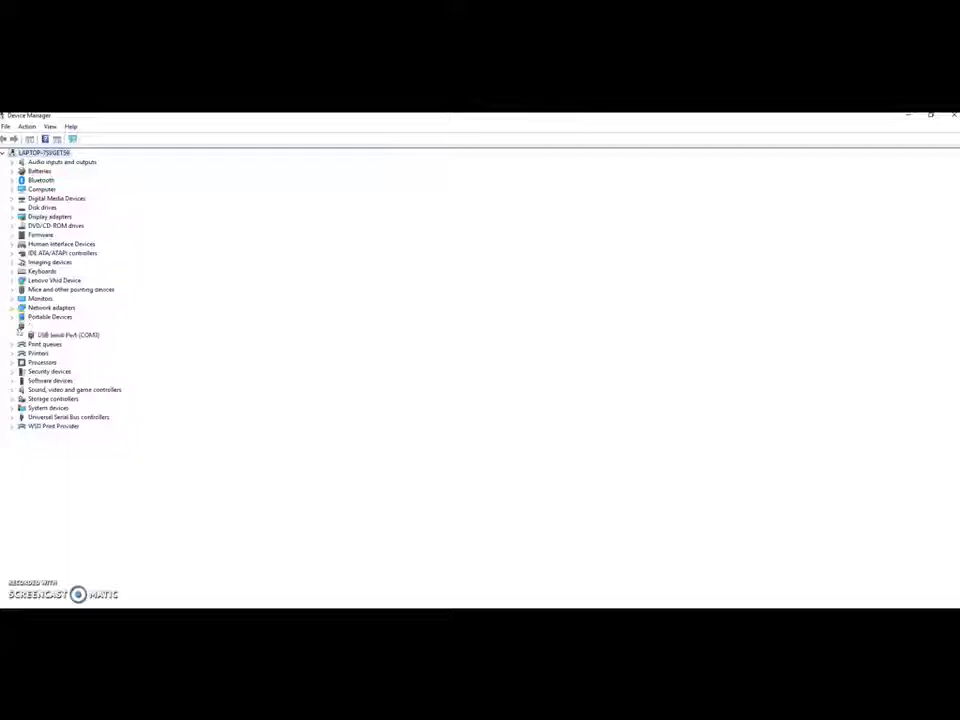
pyautogui.click(67, 337)
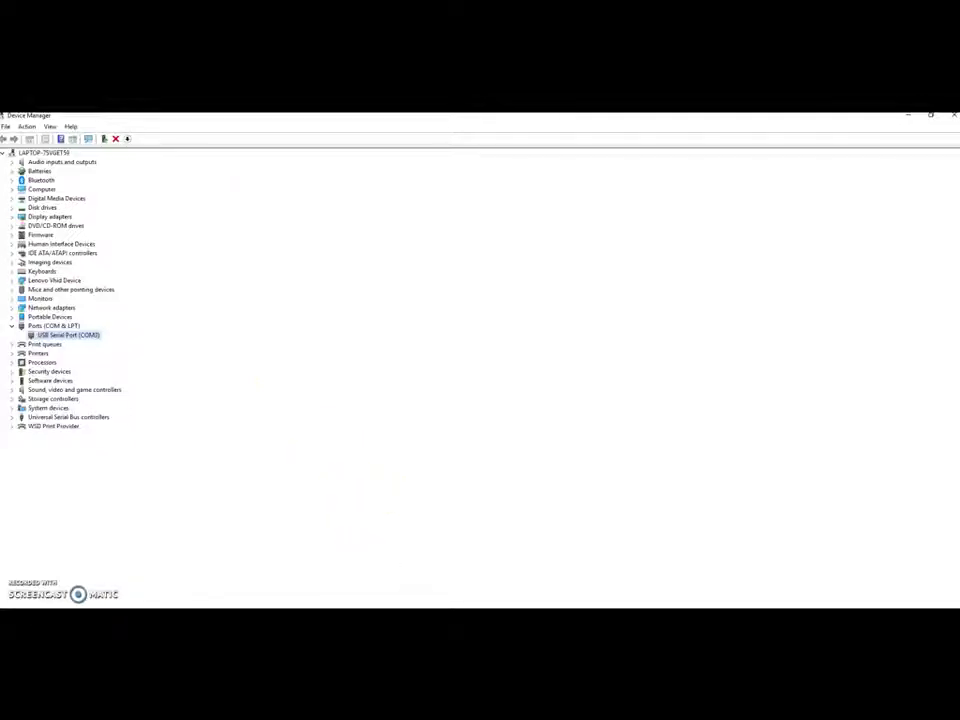
# Switch to SignMaster and delete the "test" text from the open document
pyautogui.moveTo(430, 606)
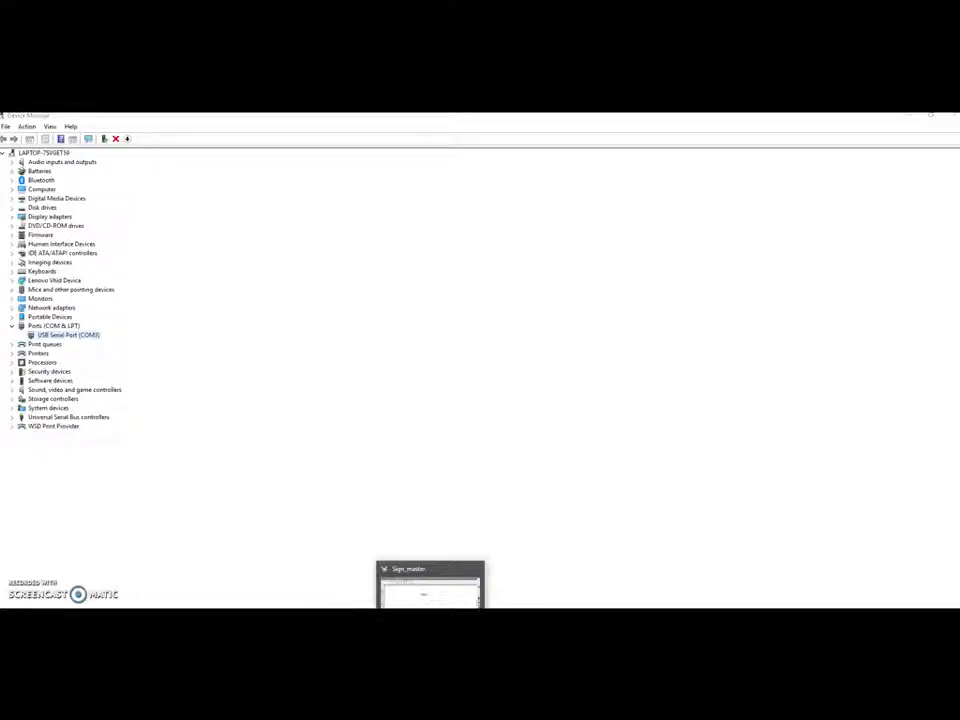
pyautogui.click(430, 590)
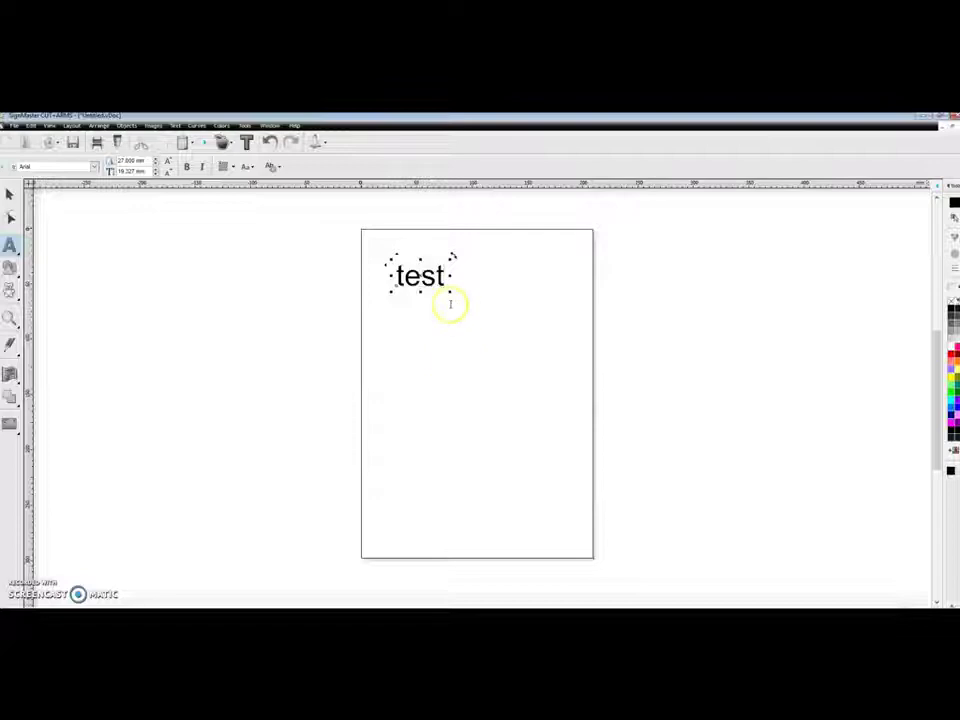
pyautogui.press('BackSpace')
pyautogui.press('BackSpace')
pyautogui.press('BackSpace')
pyautogui.press('BackSpace')
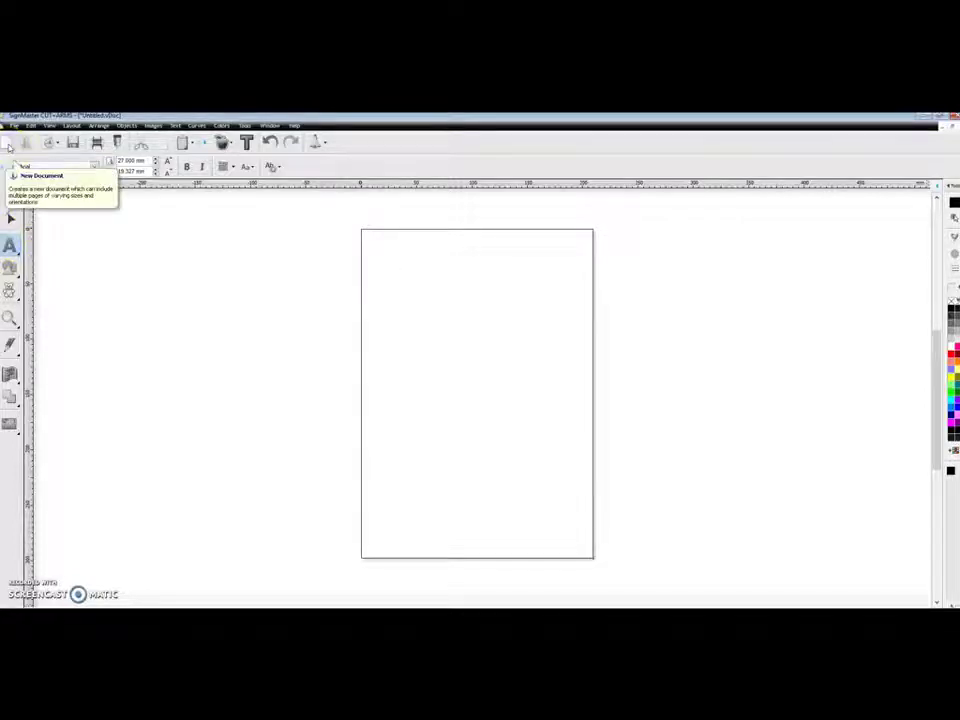
# Create a new document and add the text "test" near the upper-left corner of its page
pyautogui.click(8, 143)
pyautogui.click(420, 328)
pyautogui.click(10, 243)
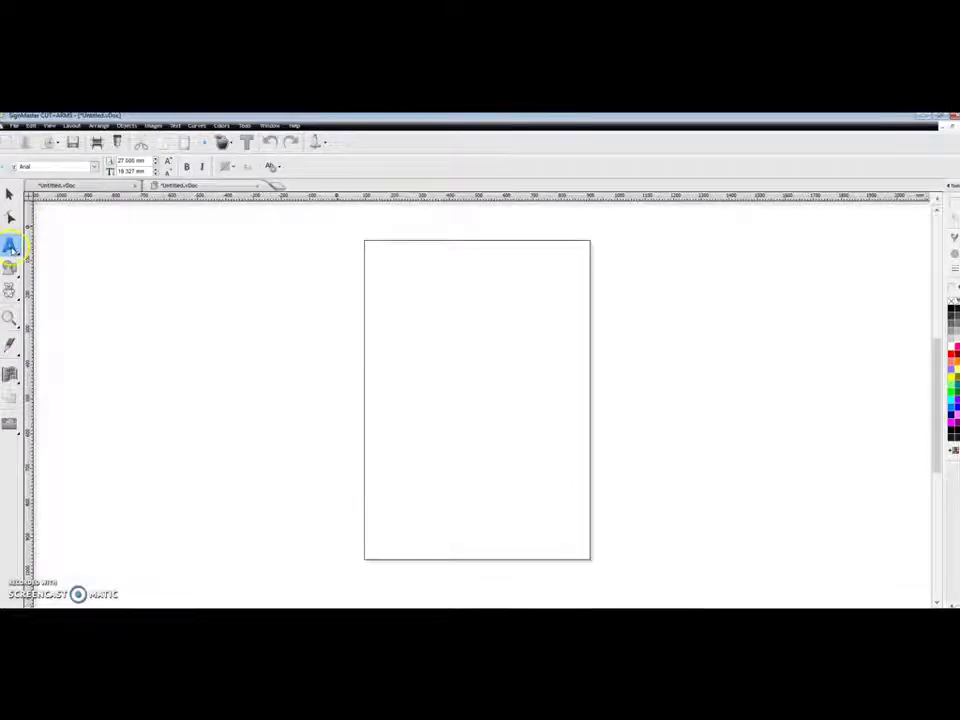
pyautogui.click(397, 281)
pyautogui.write('t')
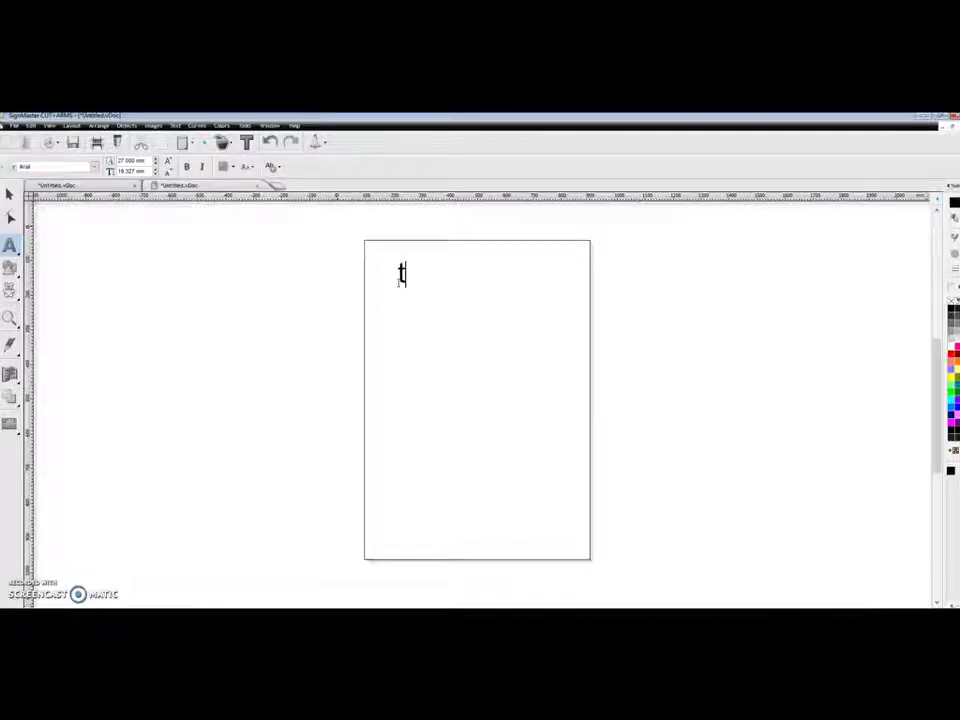
pyautogui.write('est')
pyautogui.click(469, 321)
pyautogui.click(402, 263)
pyautogui.click(456, 273)
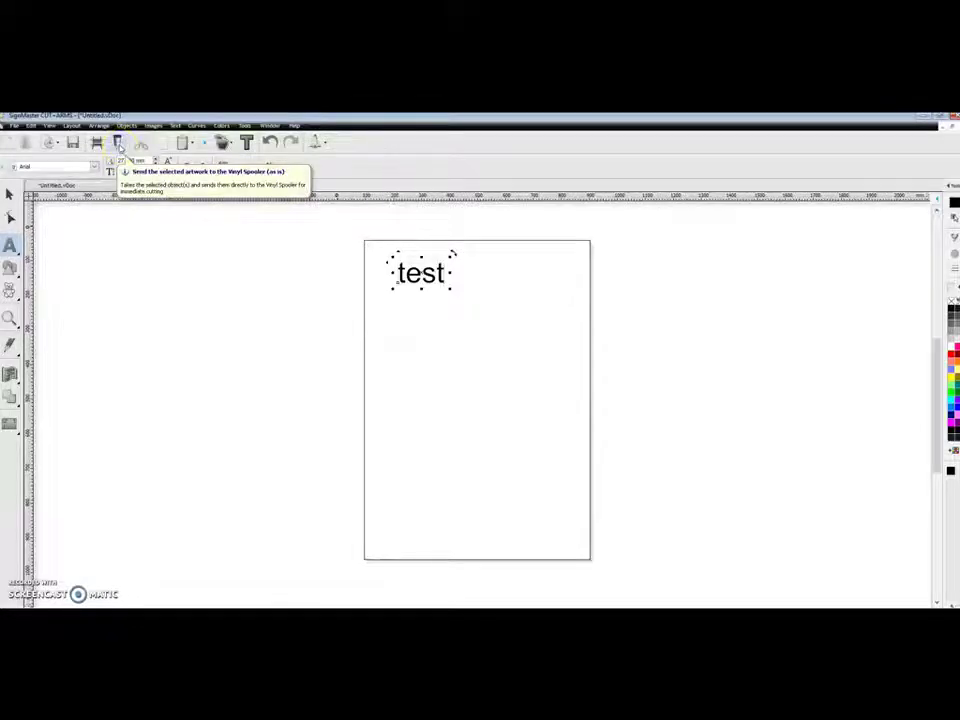
# Send the selected text to the Vinyl Spooler as is, with Teneth TH740A as the cutter model
pyautogui.click(119, 144)
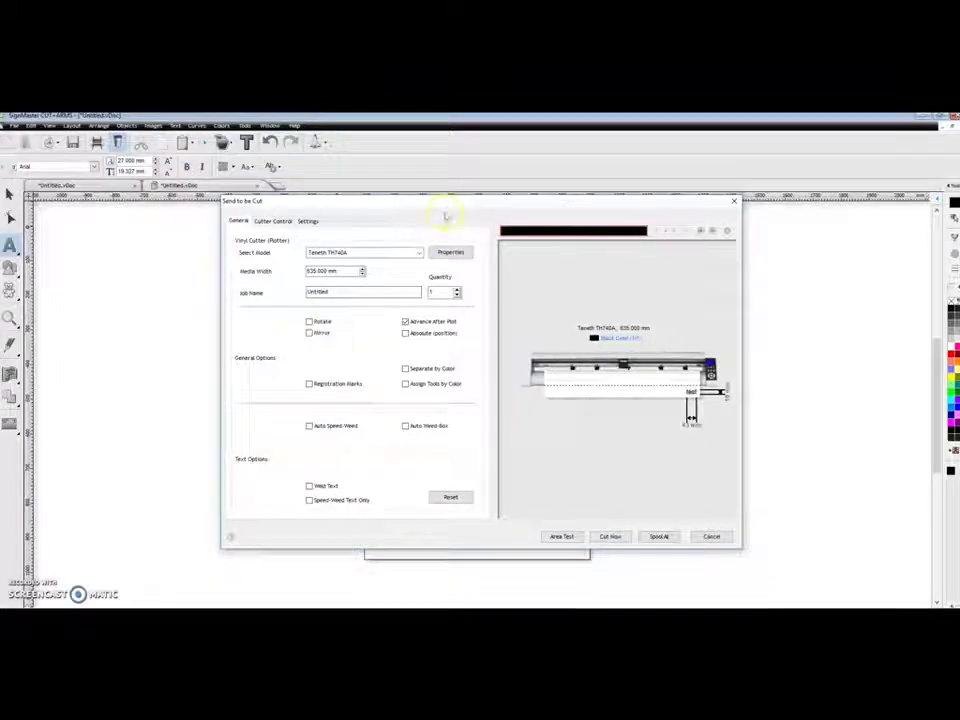
pyautogui.moveTo(447, 203); pyautogui.dragTo(443, 177)
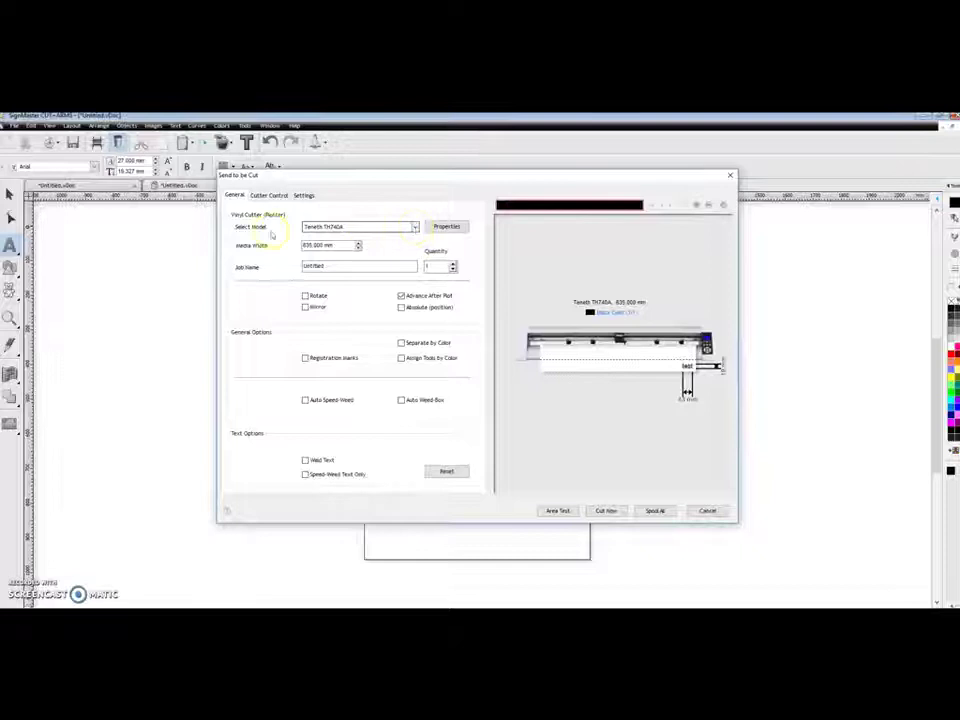
pyautogui.click(414, 229)
pyautogui.click(400, 245)
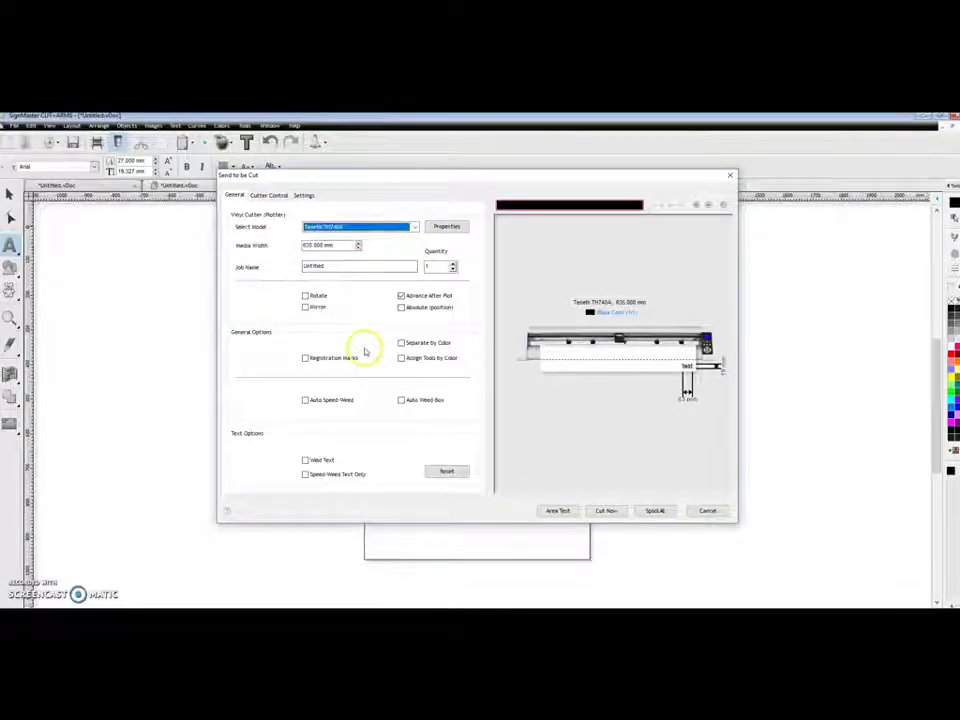
# Open the cutter's connection properties and keep Teneth TH740A as the current cutter
pyautogui.click(447, 228)
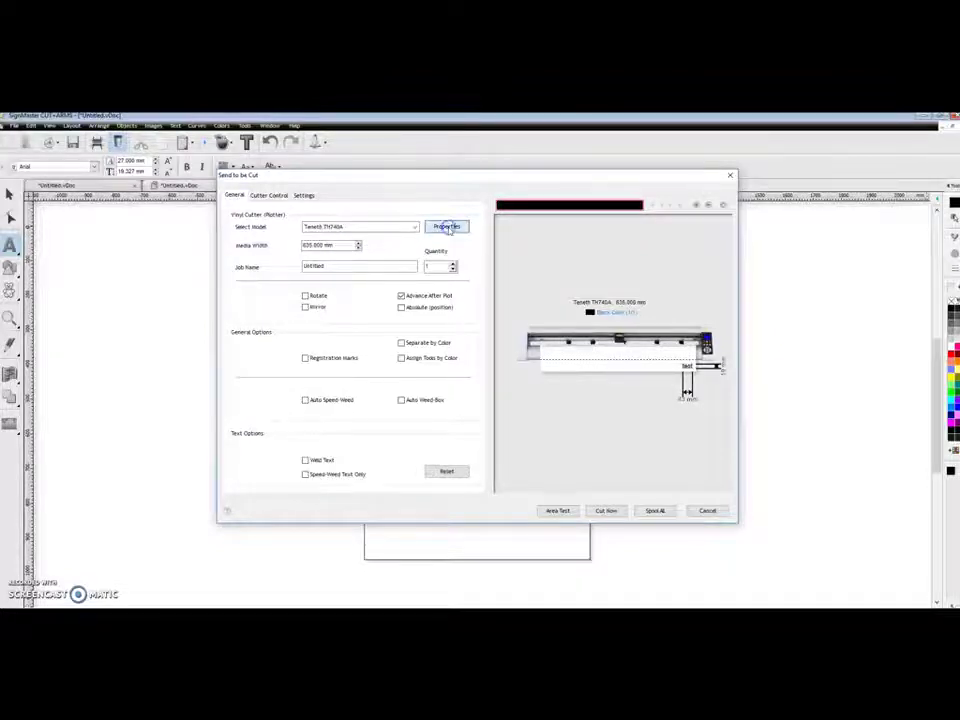
pyautogui.moveTo(486, 209); pyautogui.dragTo(472, 183)
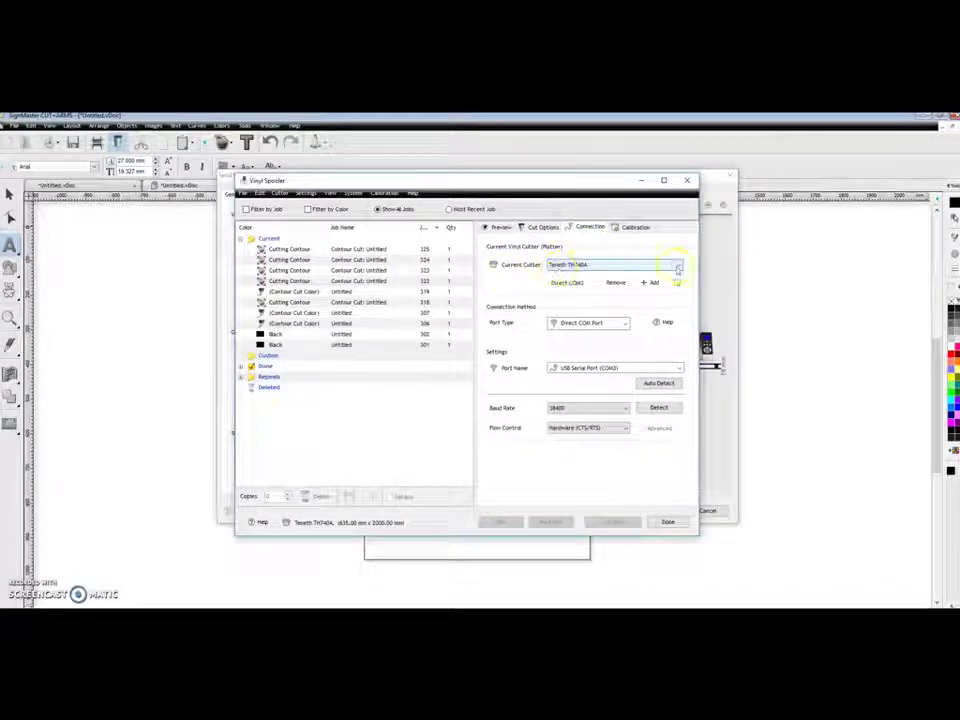
pyautogui.click(679, 267)
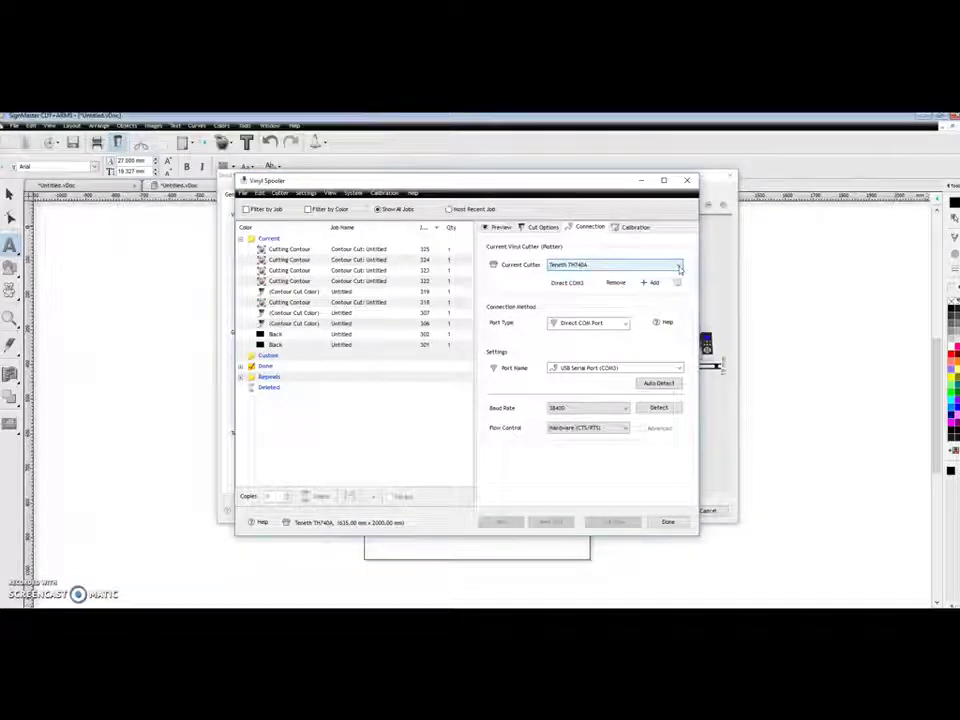
pyautogui.click(679, 267)
pyautogui.click(679, 267)
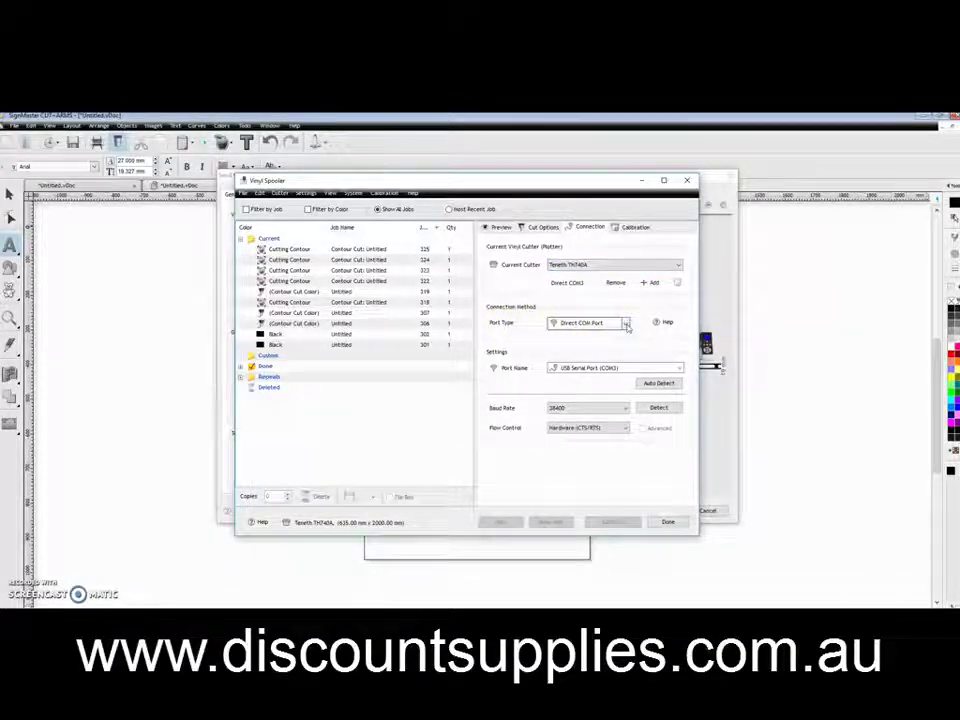
# Set the port type to Direct COM Port and the port name to USB Serial Port (COM3)
pyautogui.click(625, 324)
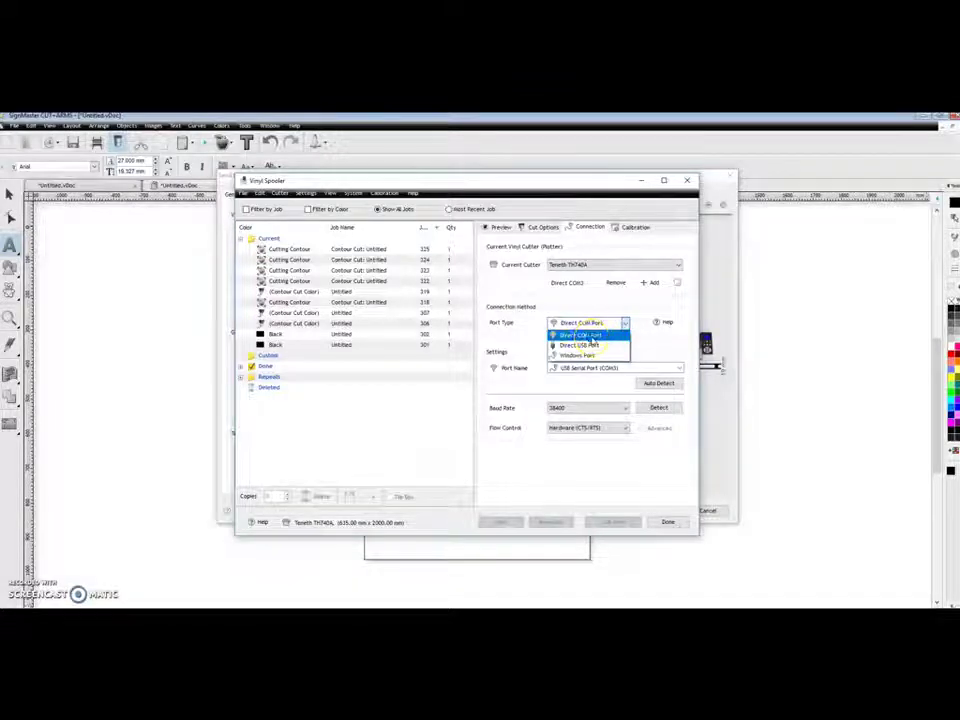
pyautogui.click(591, 337)
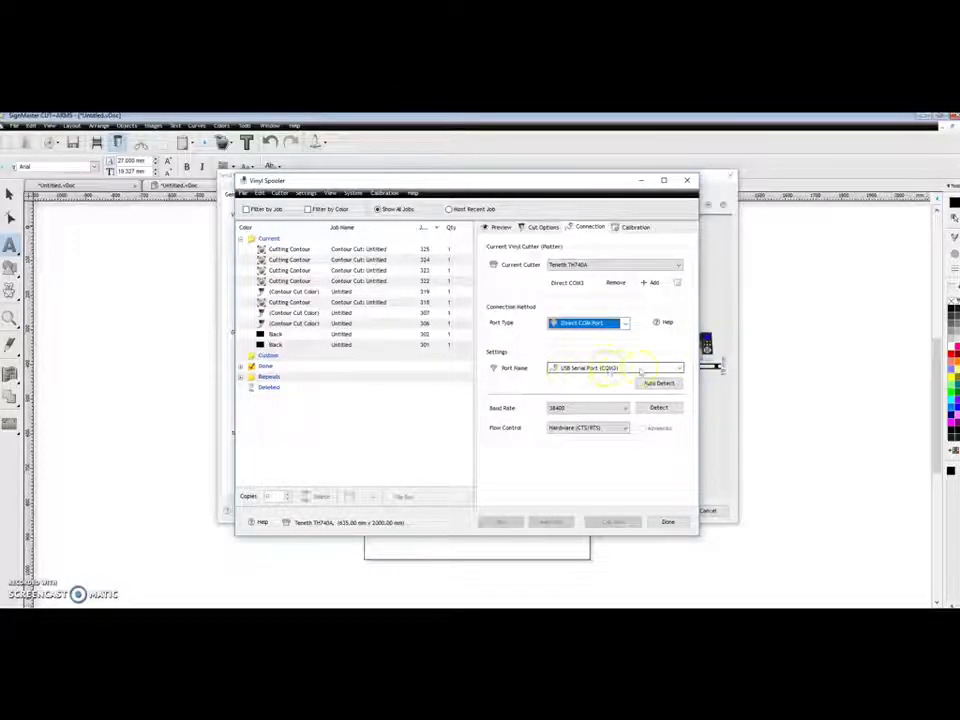
pyautogui.click(678, 368)
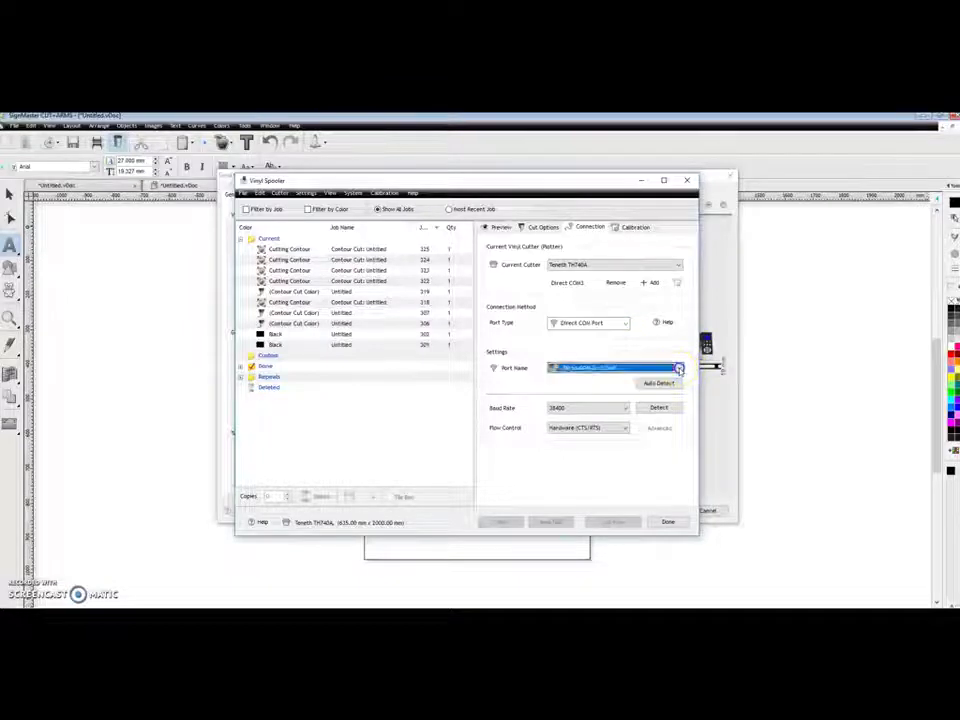
pyautogui.click(678, 368)
pyautogui.click(681, 369)
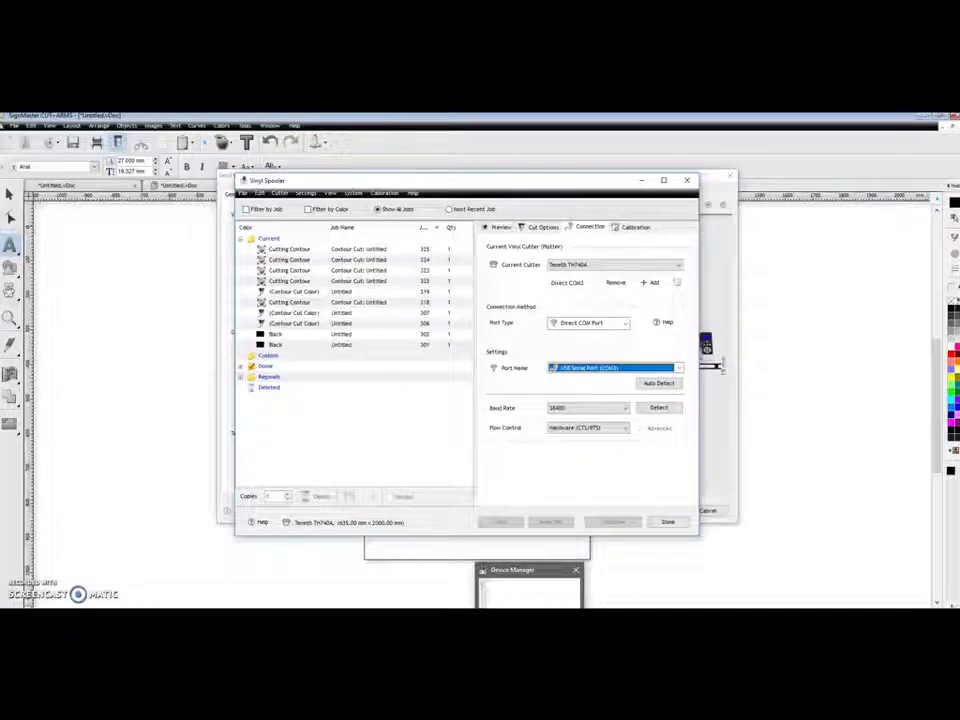
# Check the spooler's port name against the serial port in Device Manager, and finish the connection settings
pyautogui.click(529, 588)
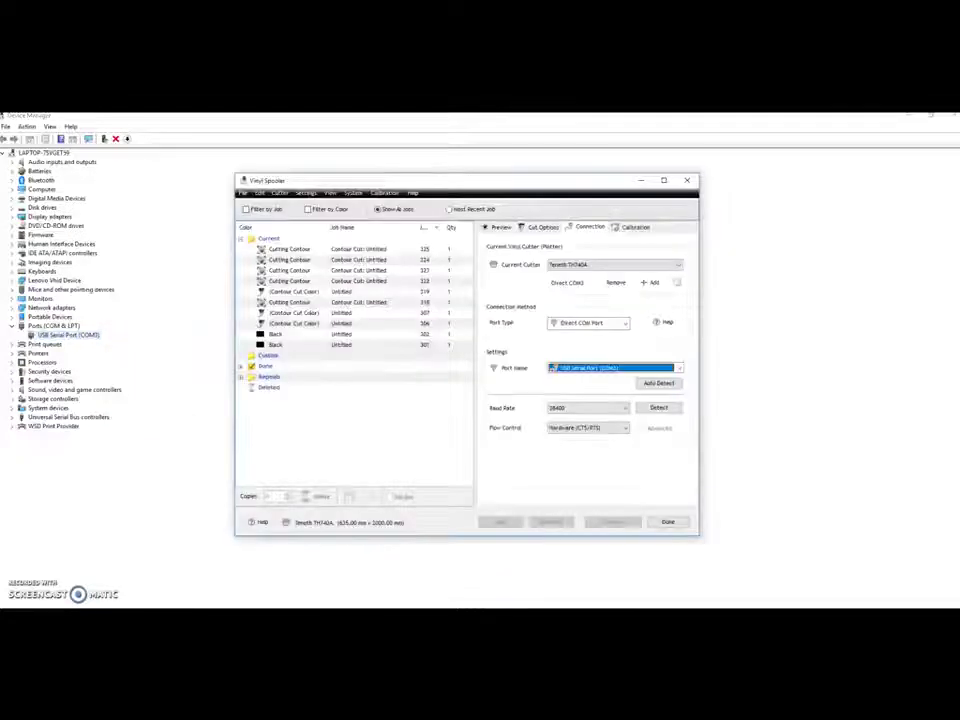
pyautogui.click(658, 408)
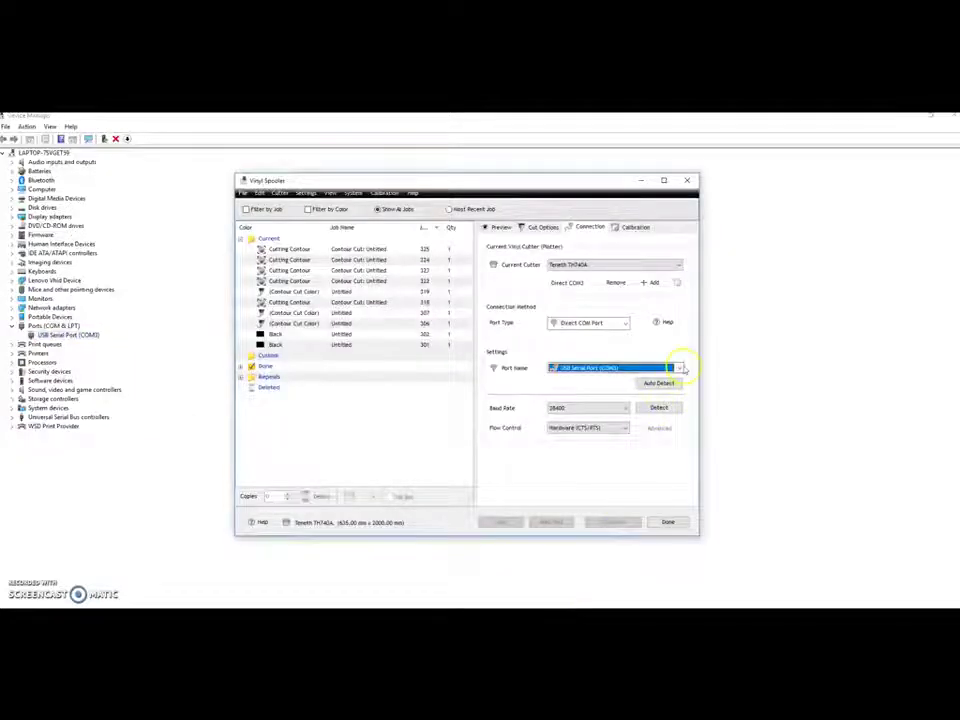
pyautogui.click(678, 368)
pyautogui.click(680, 368)
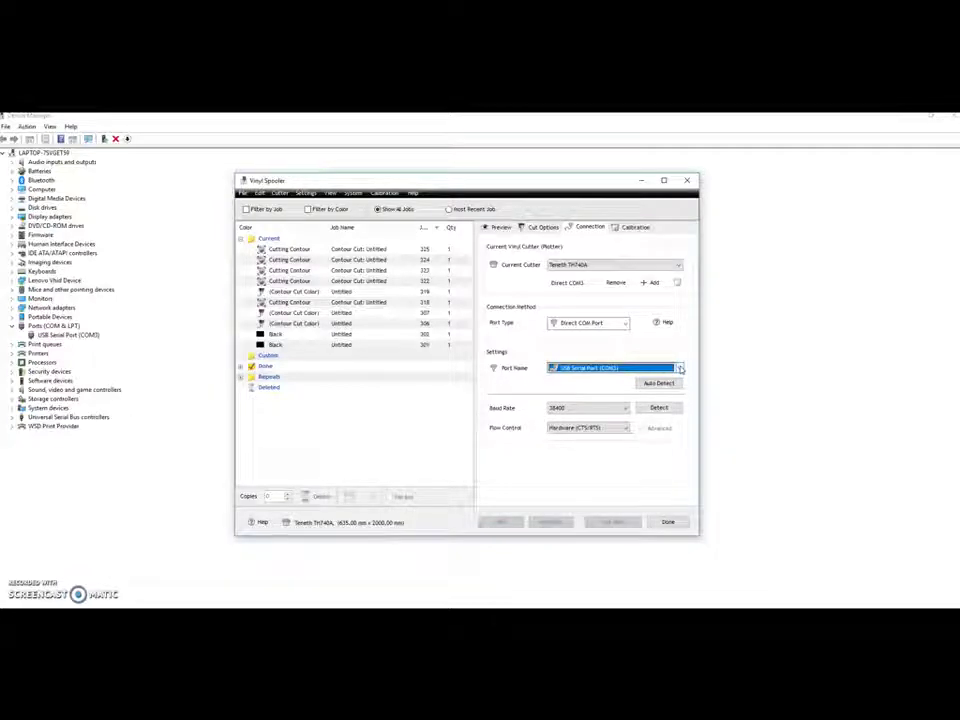
pyautogui.click(671, 522)
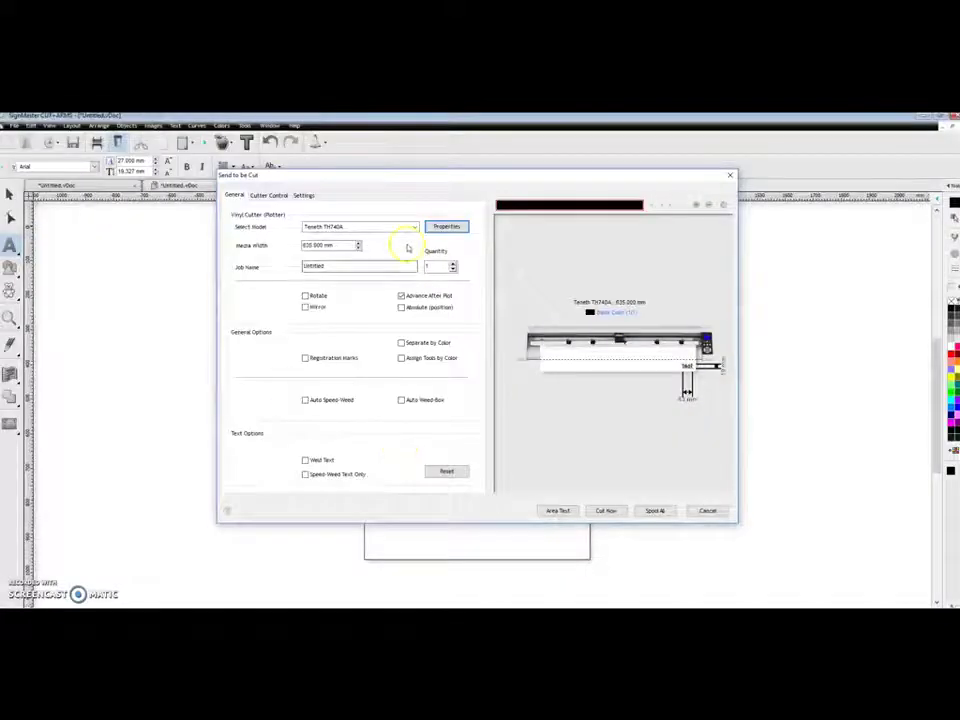
# Send the "test" job to the cutter with cutting confirmed, and cancel the data transmission
pyautogui.click(607, 512)
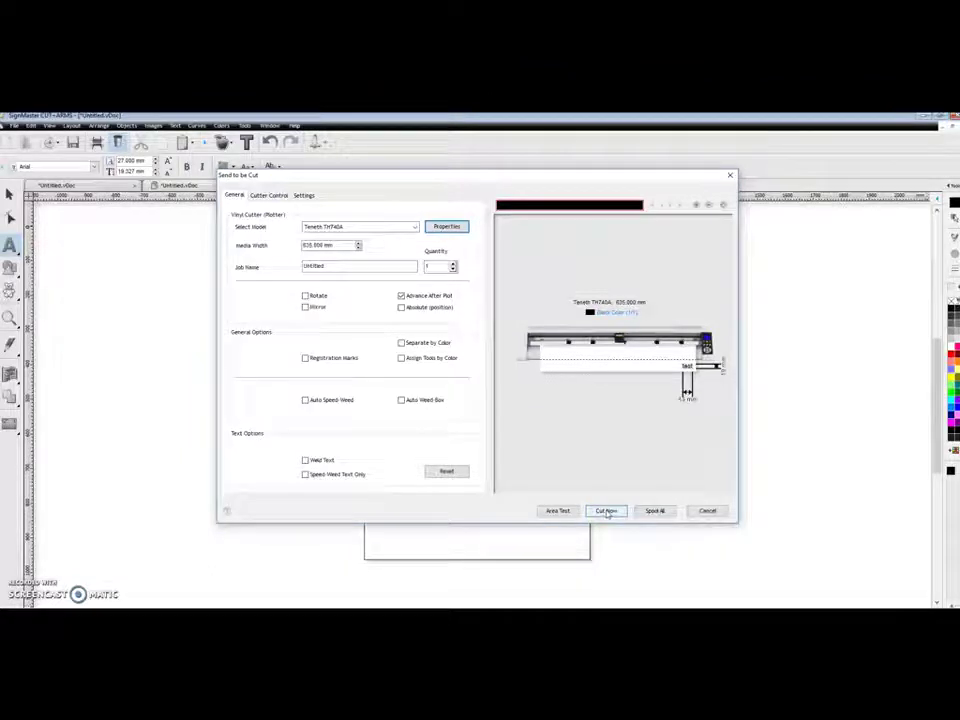
pyautogui.click(607, 512)
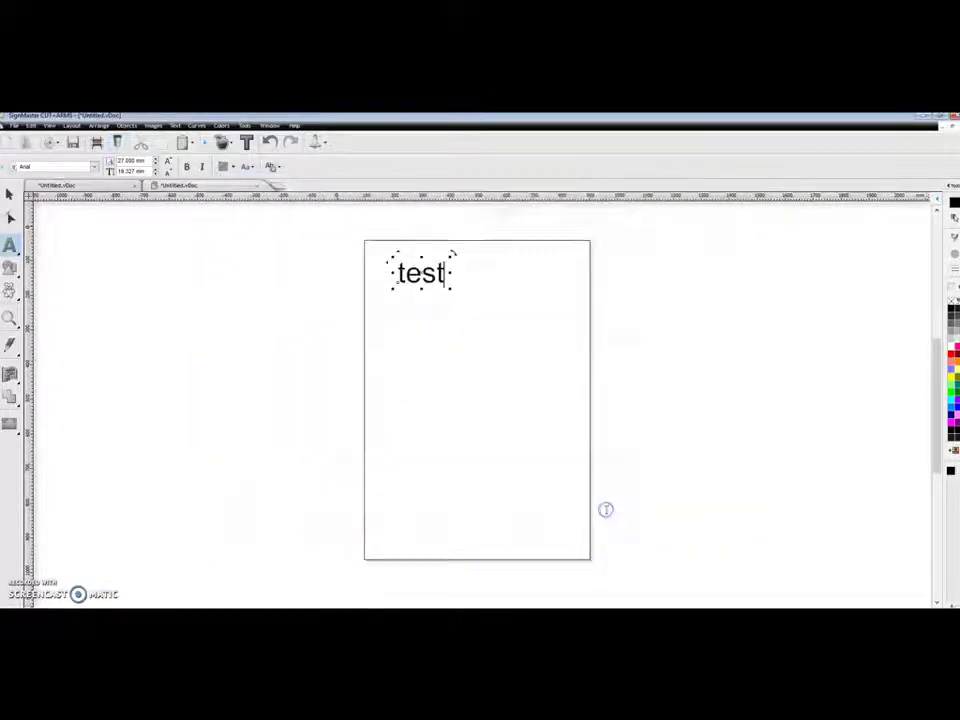
pyautogui.click(626, 549)
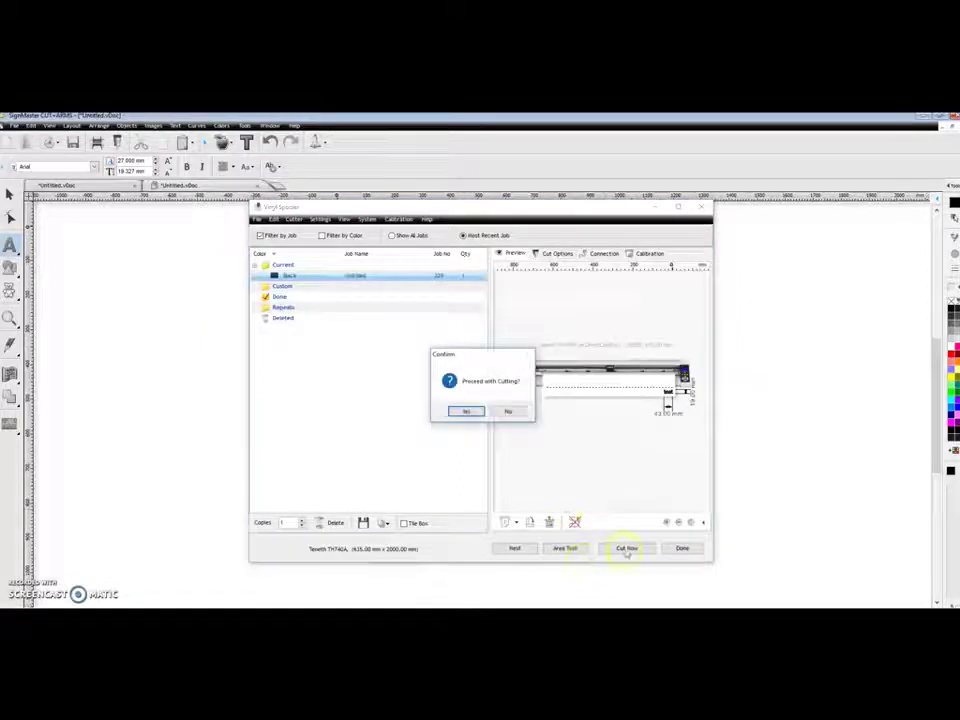
pyautogui.click(467, 413)
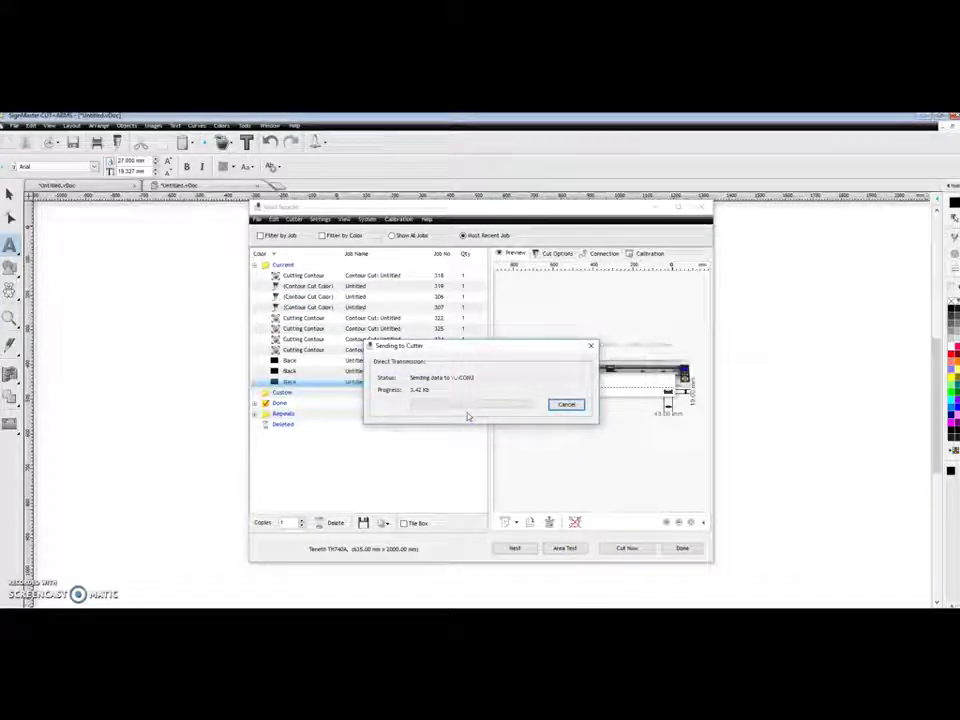
pyautogui.click(570, 405)
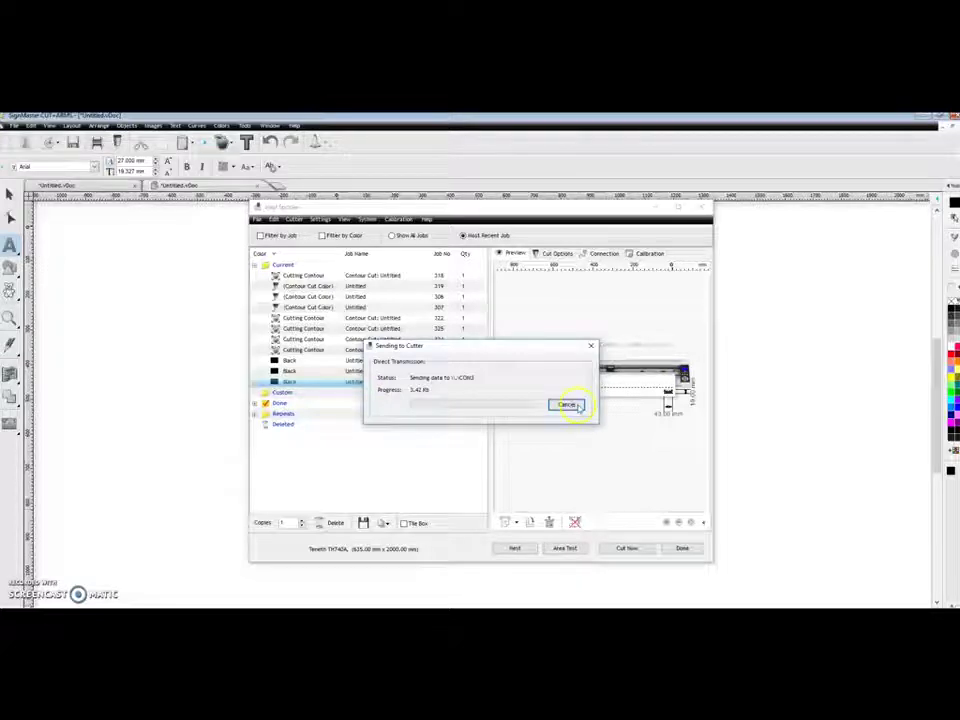